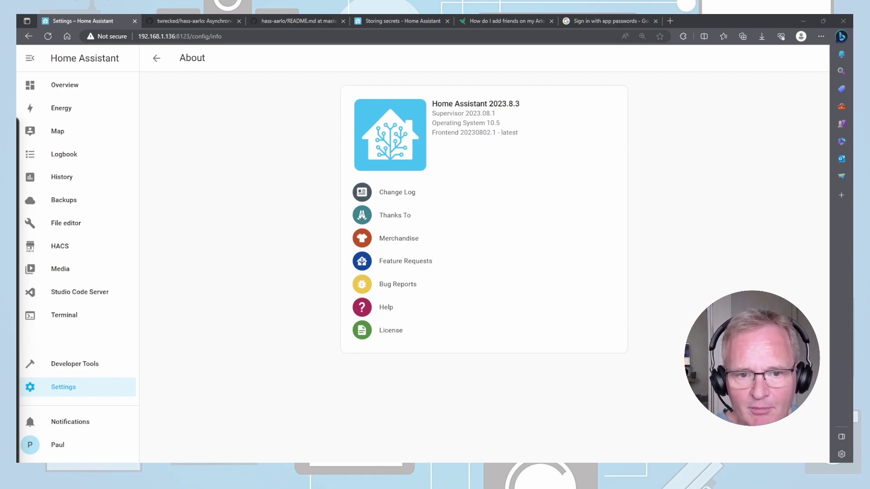
Open the 'Sign in with app passwords' article and select its eight app-password steps
{"action": "left_click", "coordinate": [601, 22]}
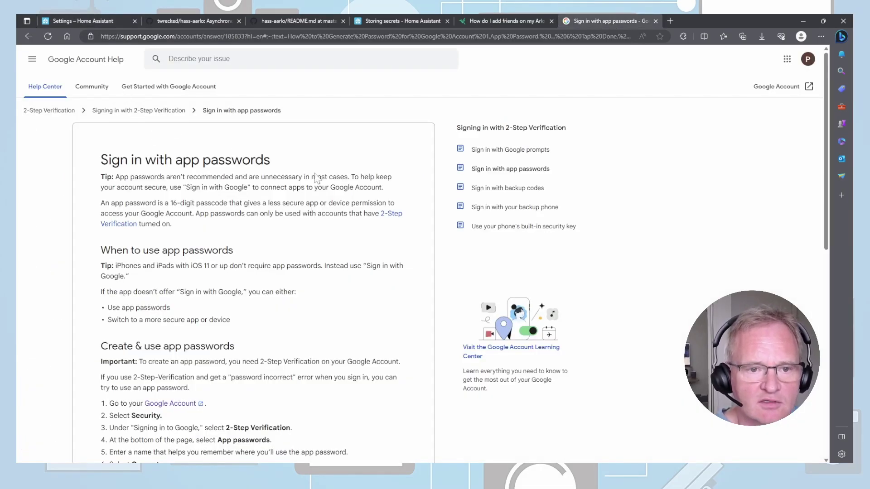
{"action": "scroll", "coordinate": [329, 260], "scroll_direction": "down", "scroll_amount": 4}
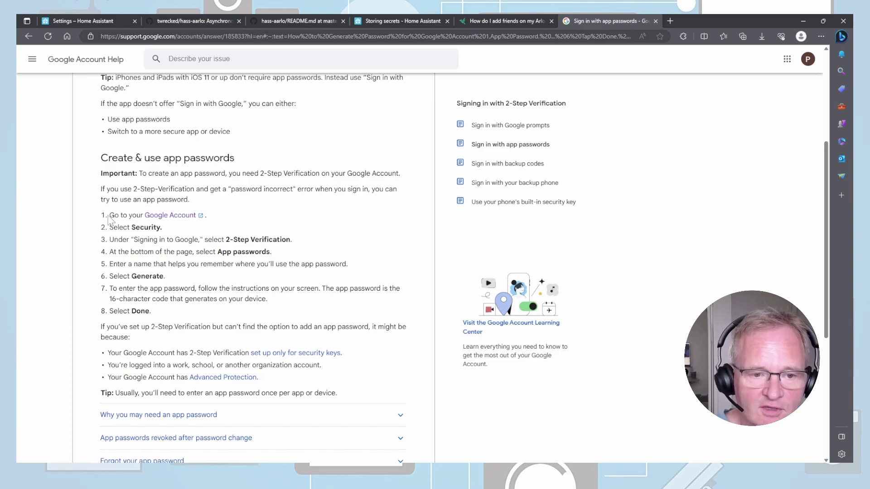
{"action": "left_click_drag", "start_coordinate": [109, 215], "coordinate": [165, 311]}
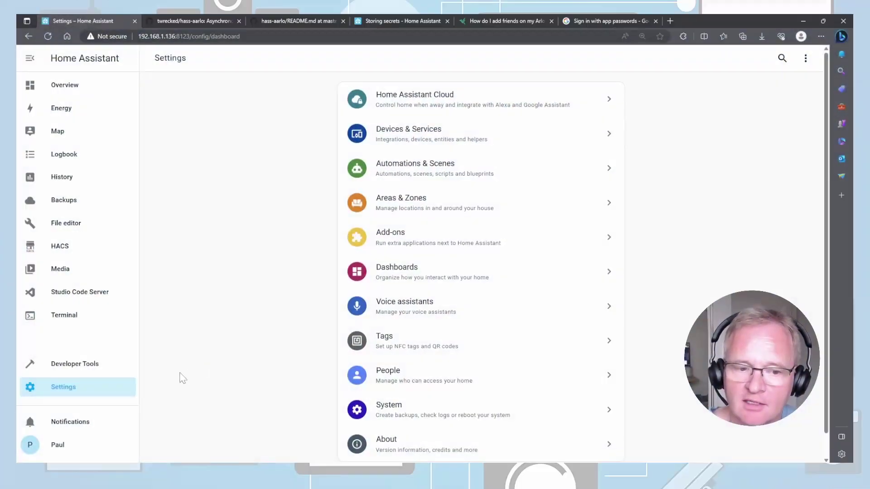
Search HACS integrations for 'arlo', then download and confirm Arlo Camera Support
{"action": "left_click", "coordinate": [65, 247]}
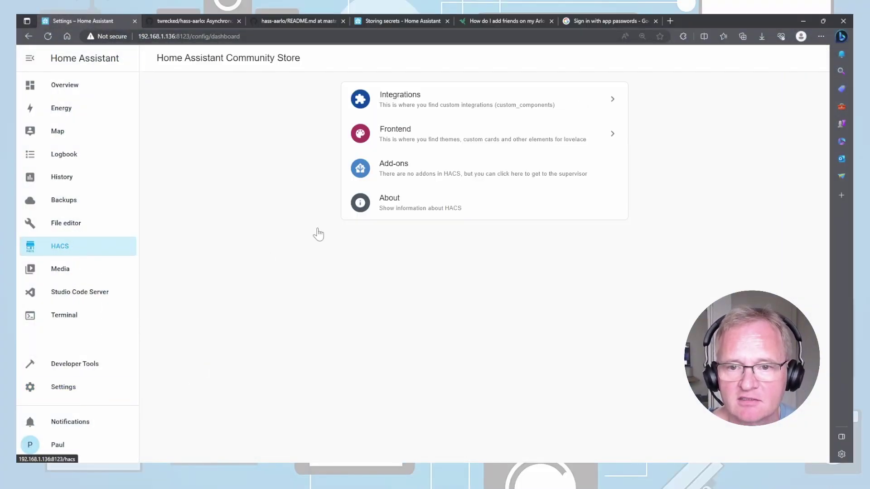
{"action": "left_click", "coordinate": [428, 100]}
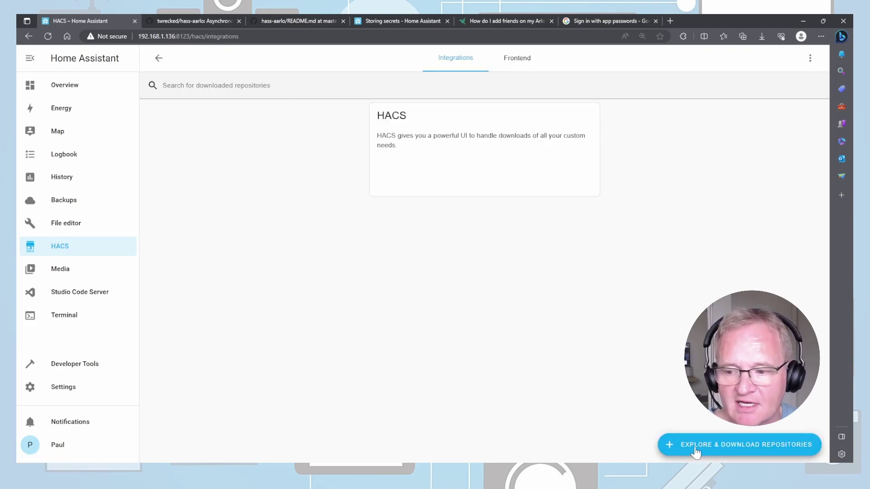
{"action": "left_click", "coordinate": [695, 448]}
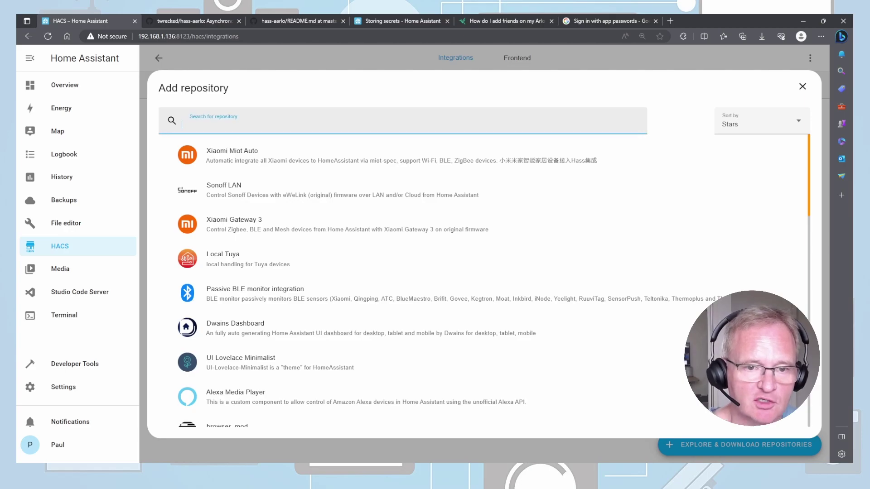
{"action": "type", "text": "arlo"}
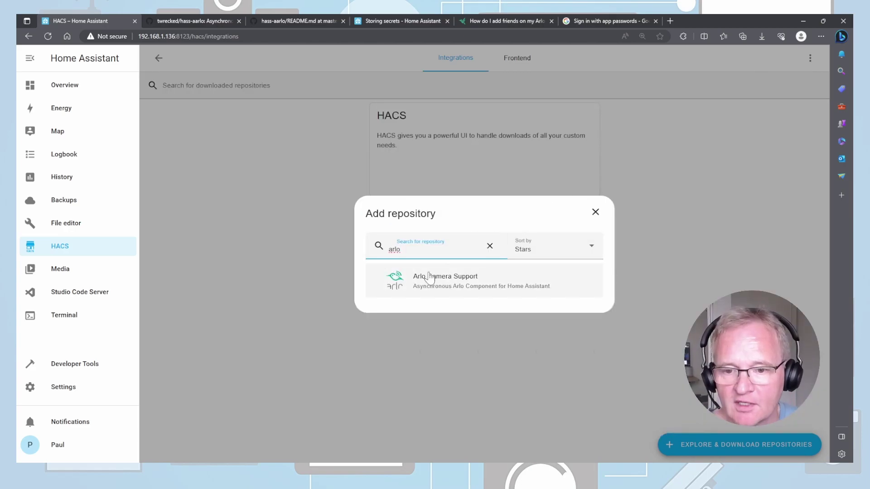
{"action": "left_click", "coordinate": [433, 277]}
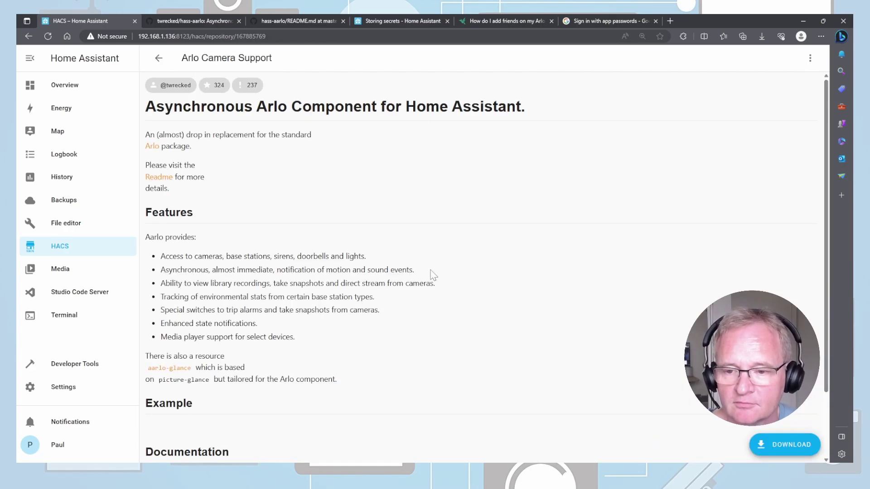
{"action": "left_click", "coordinate": [780, 446]}
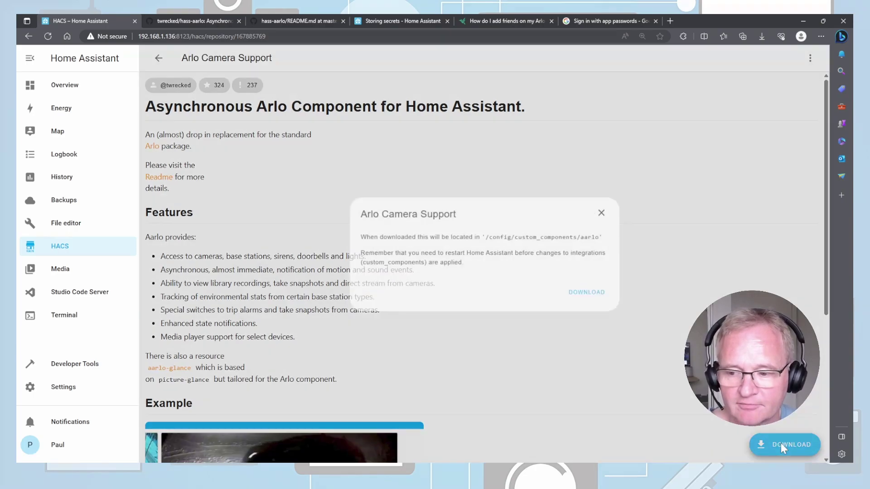
{"action": "left_click", "coordinate": [586, 291]}
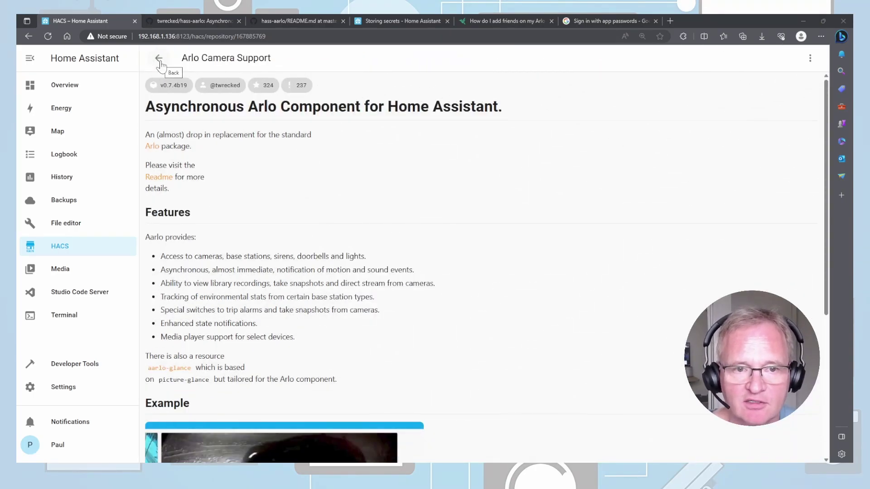
{"action": "left_click", "coordinate": [159, 62]}
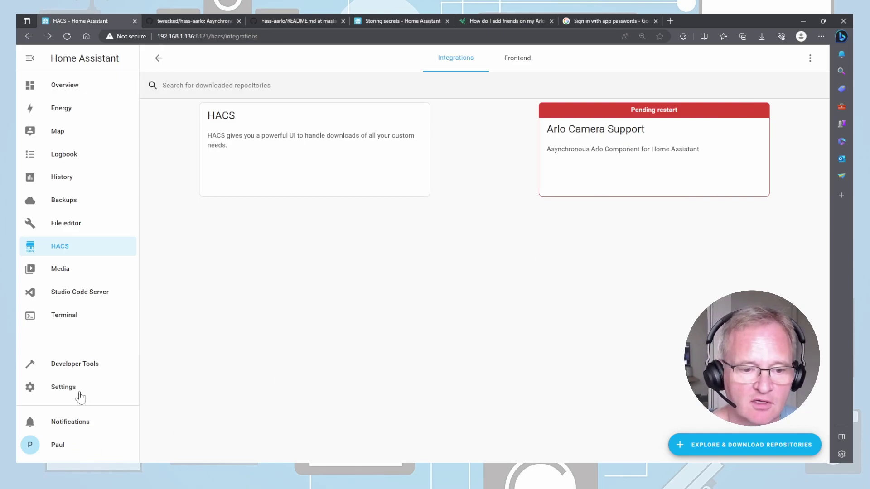
{"action": "left_click", "coordinate": [79, 393]}
Restart Home Assistant from System settings, then switch to Studio Code Server
{"action": "left_click", "coordinate": [467, 415]}
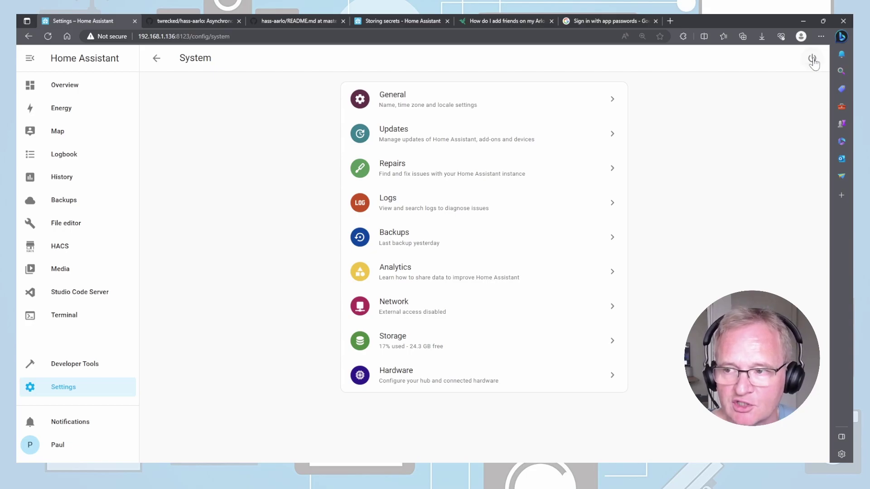
{"action": "left_click", "coordinate": [812, 60]}
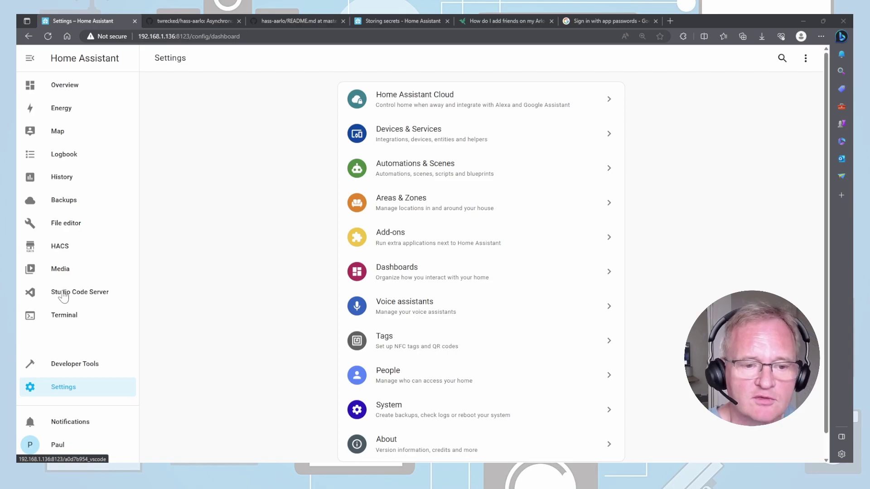
{"action": "left_click", "coordinate": [104, 294]}
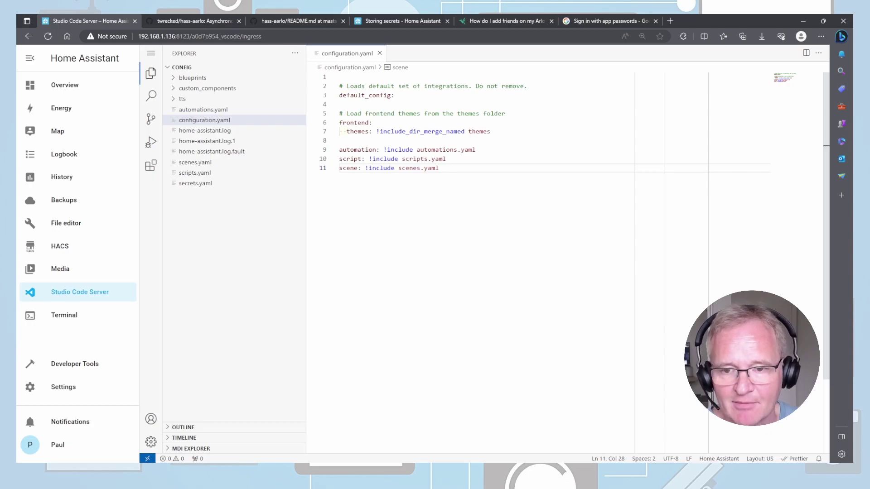
Paste the #ARLO YAML block after line 11 and review its tfa_source and tfa_type settings
{"action": "key", "text": "Return"}
{"action": "key", "text": "Return"}
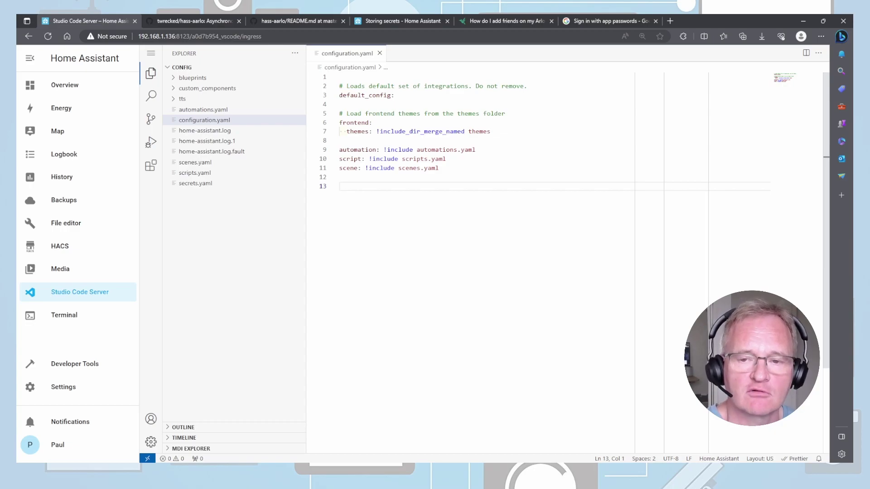
{"action": "key", "text": "ctrl+v"}
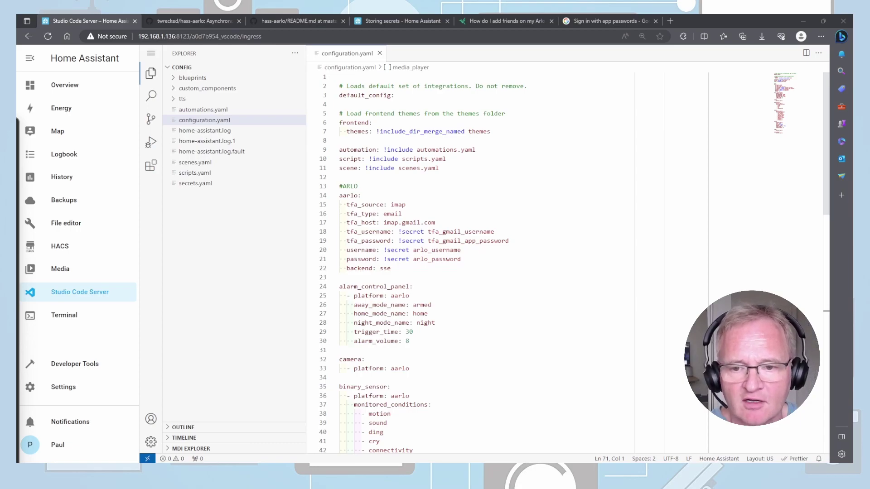
{"action": "left_click", "coordinate": [406, 205]}
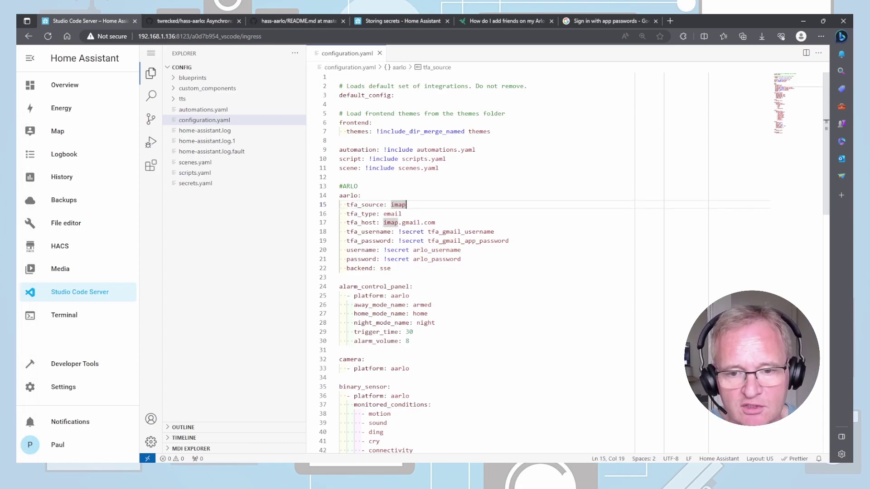
{"action": "left_click_drag", "start_coordinate": [391, 231], "coordinate": [343, 250]}
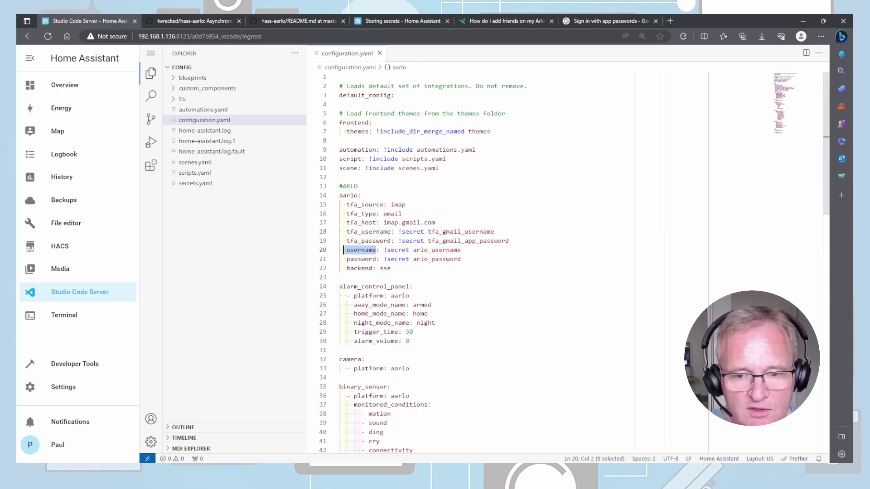
{"action": "left_click", "coordinate": [401, 214]}
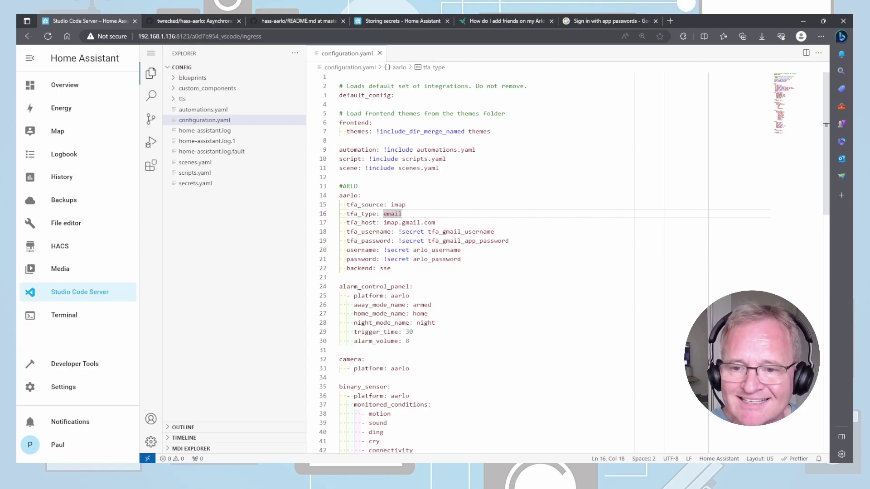
Review the tfa_username and arlo_password !secret references, then view the Storing secrets docs
{"action": "left_click_drag", "start_coordinate": [391, 231], "coordinate": [346, 250]}
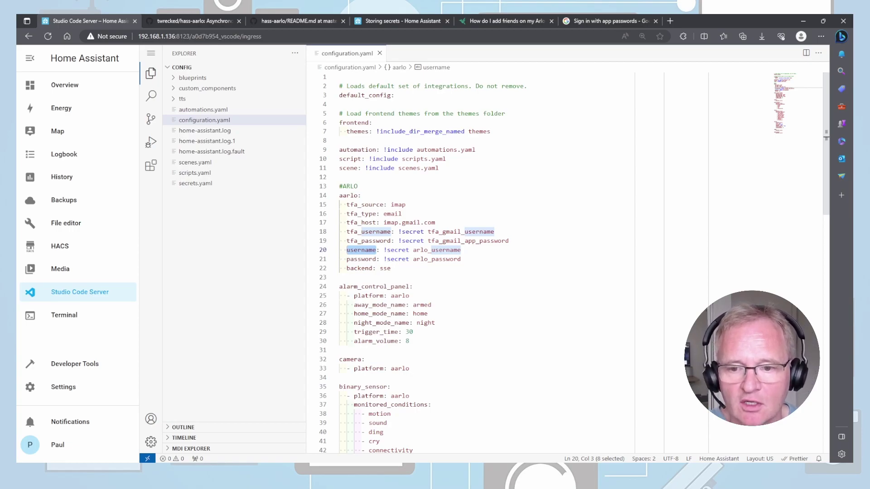
{"action": "left_click", "coordinate": [461, 259]}
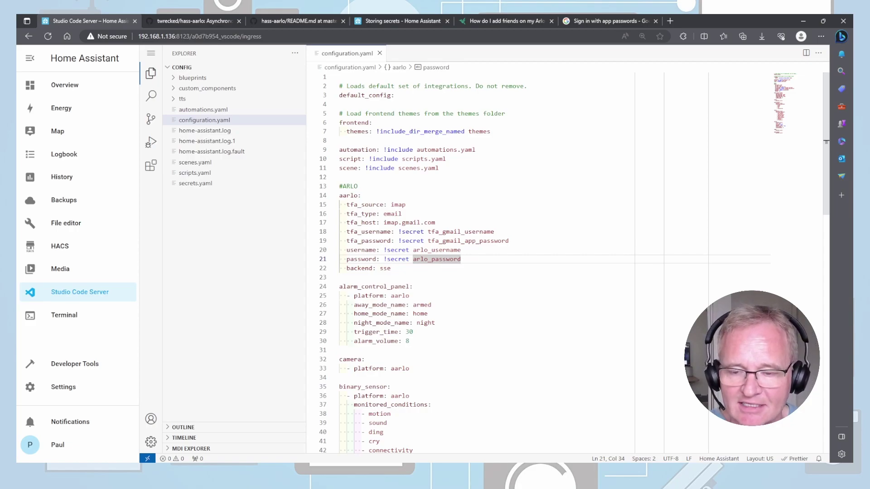
{"action": "left_click_drag", "start_coordinate": [509, 241], "coordinate": [427, 241]}
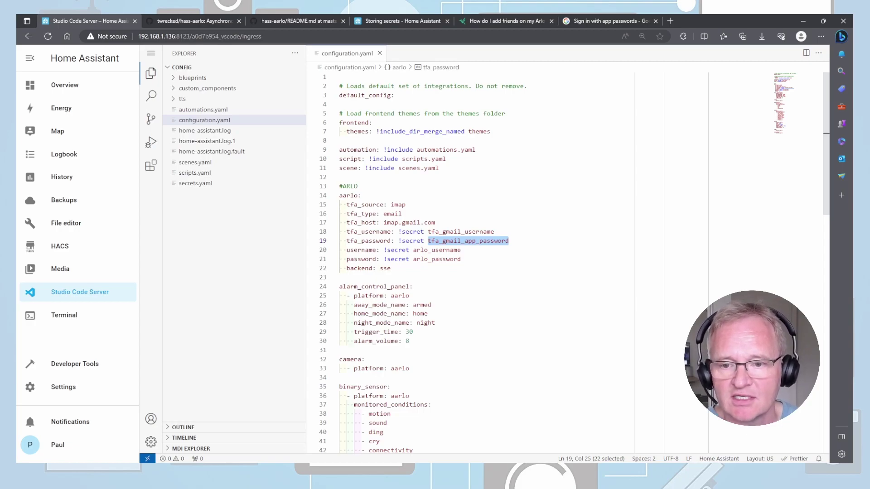
{"action": "left_click_drag", "start_coordinate": [409, 250], "coordinate": [387, 250]}
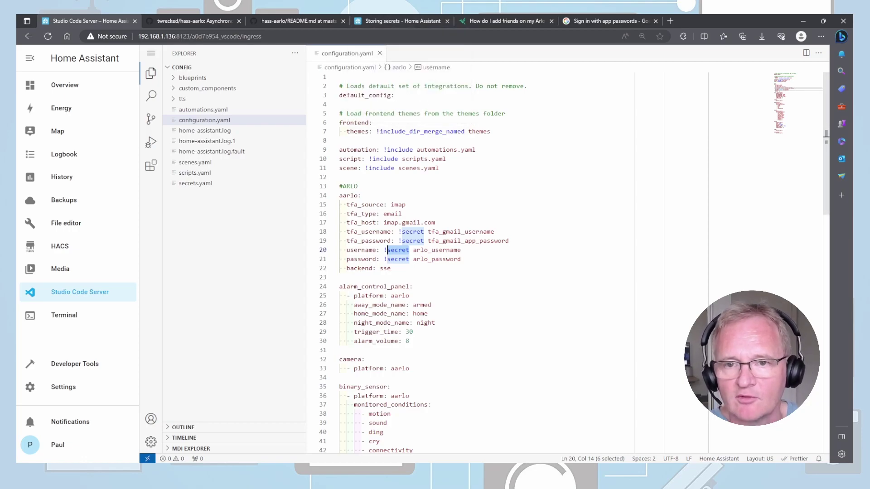
{"action": "left_click", "coordinate": [386, 21]}
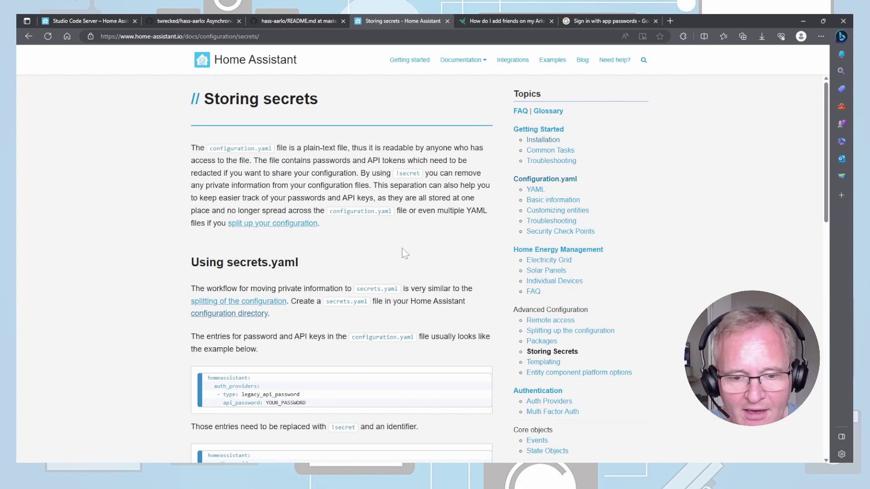
Scroll the Storing secrets page down to the 'Using secrets.yaml' section
{"action": "scroll", "coordinate": [392, 263], "scroll_direction": "down", "scroll_amount": 4}
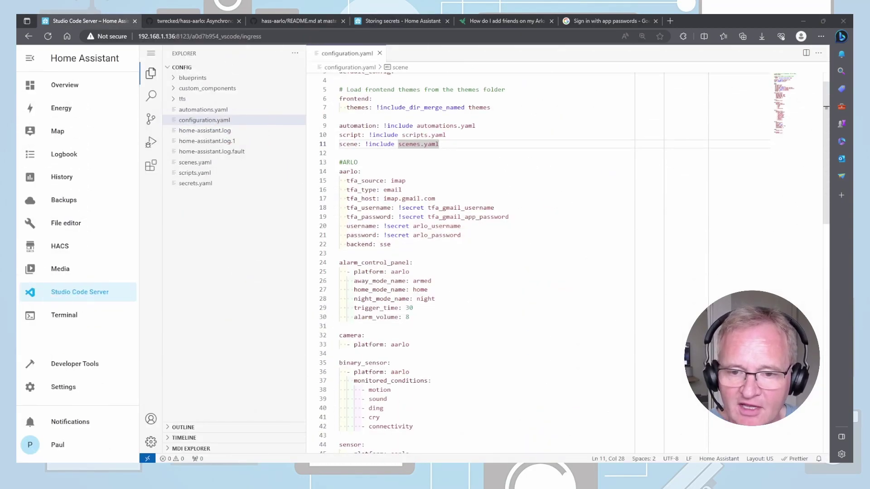
{"action": "scroll", "coordinate": [471, 263], "scroll_direction": "down", "scroll_amount": 1}
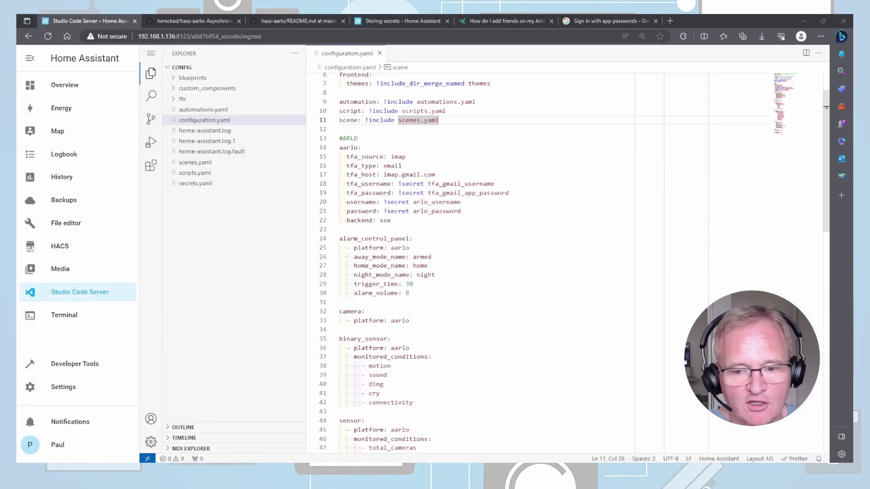
{"action": "scroll", "coordinate": [471, 263], "scroll_direction": "down", "scroll_amount": 5}
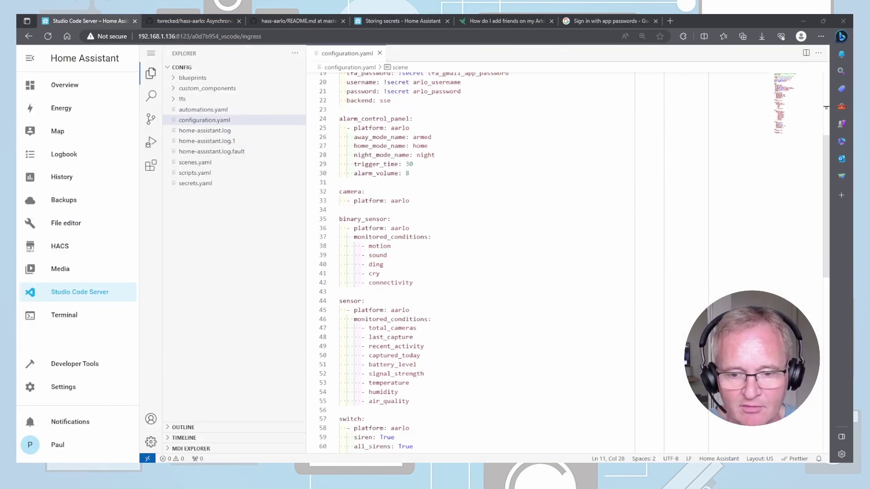
Switch to the hass-aarlo README and scroll through its configuration sections
{"action": "left_click", "coordinate": [292, 23]}
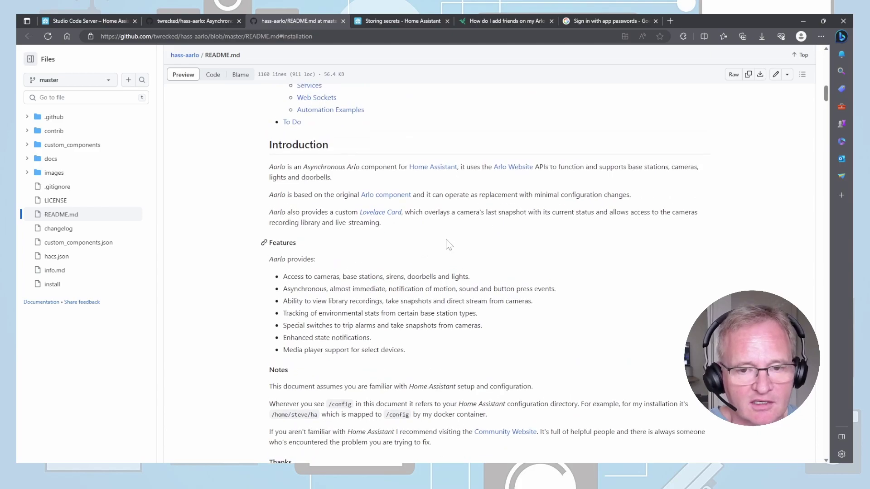
{"action": "scroll", "coordinate": [447, 244], "scroll_direction": "down", "scroll_amount": 10}
{"action": "scroll", "coordinate": [447, 245], "scroll_direction": "down", "scroll_amount": 8}
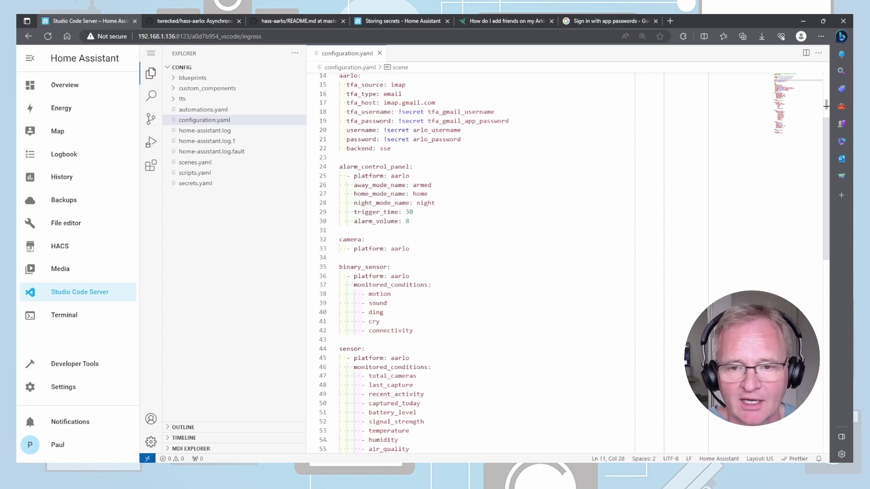
Copy 'backend: sse' from the README's Missing Events example and paste it under aarlo: in configuration.yaml
{"action": "left_click_drag", "start_coordinate": [391, 148], "coordinate": [346, 148]}
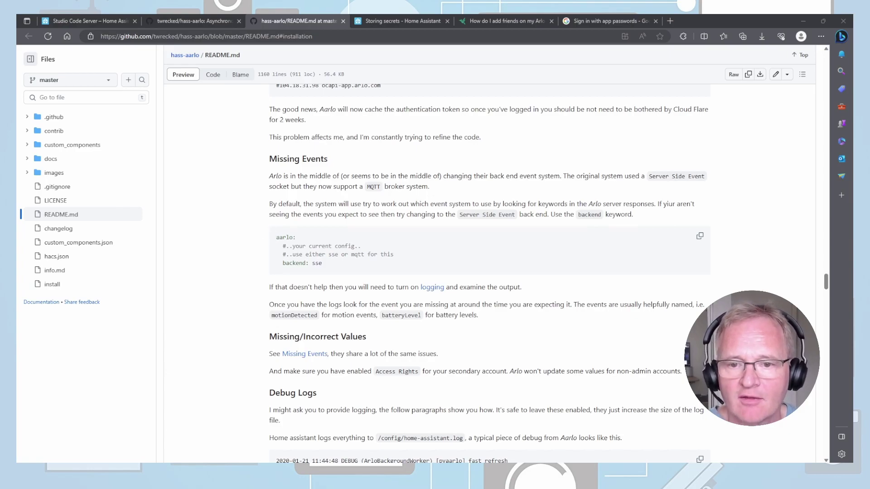
{"action": "left_click_drag", "start_coordinate": [379, 186], "coordinate": [368, 186]}
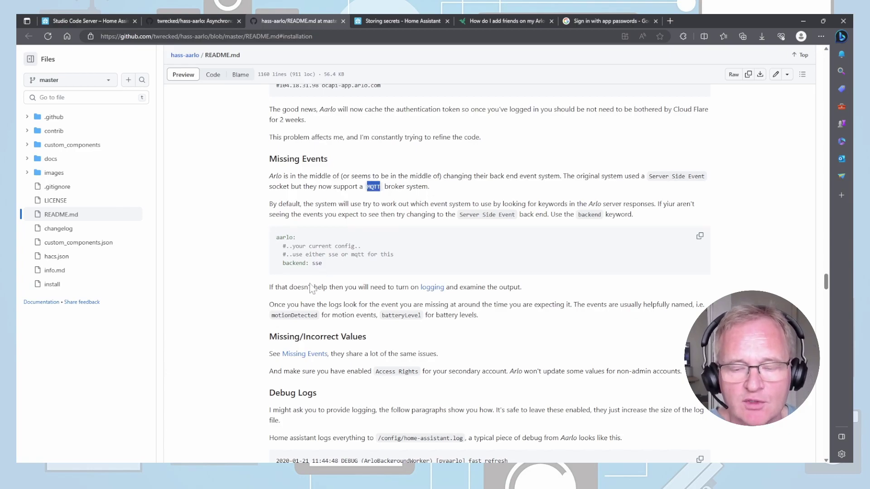
{"action": "left_click", "coordinate": [222, 286]}
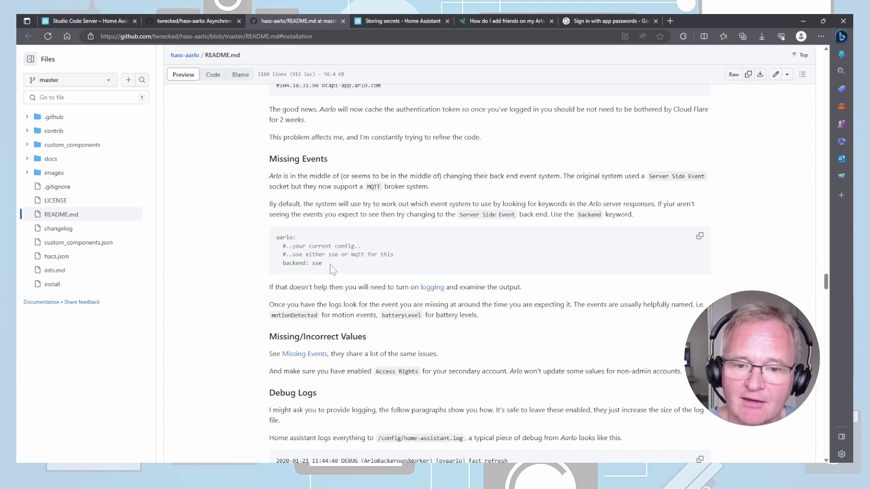
{"action": "left_click_drag", "start_coordinate": [317, 269], "coordinate": [282, 265]}
{"action": "key", "text": "ctrl+c"}
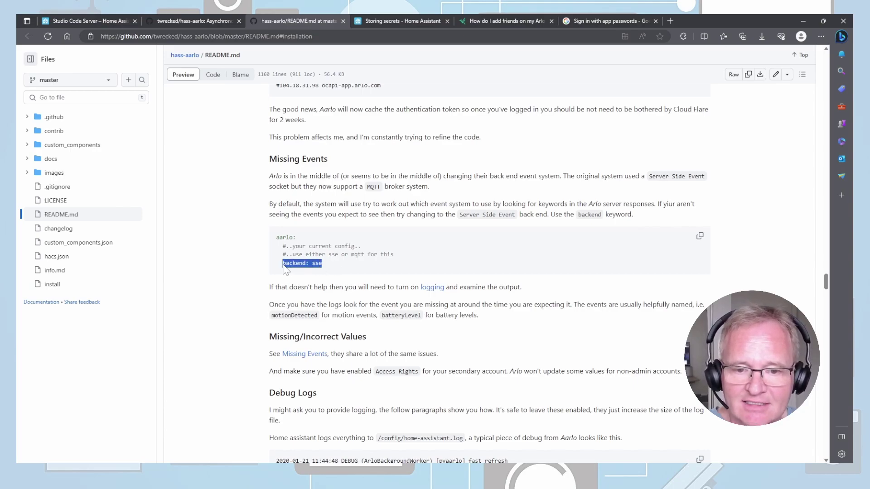
{"action": "left_click", "coordinate": [103, 18]}
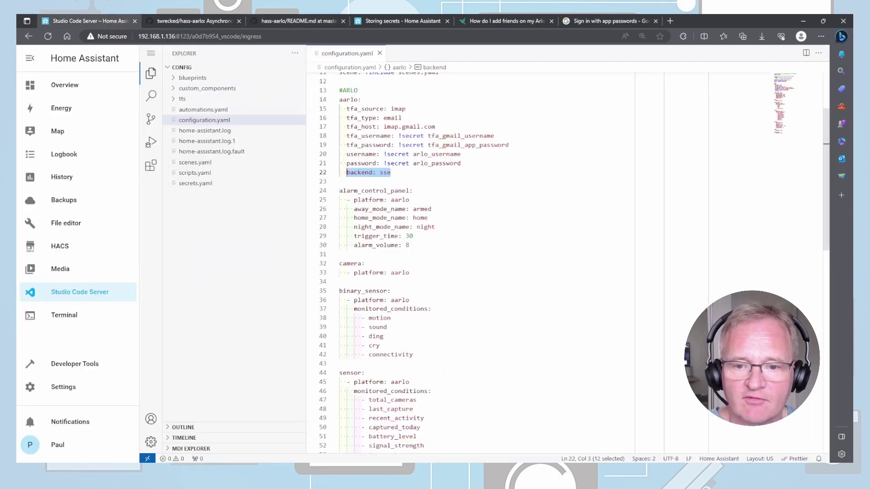
{"action": "key", "text": "ctrl+v"}
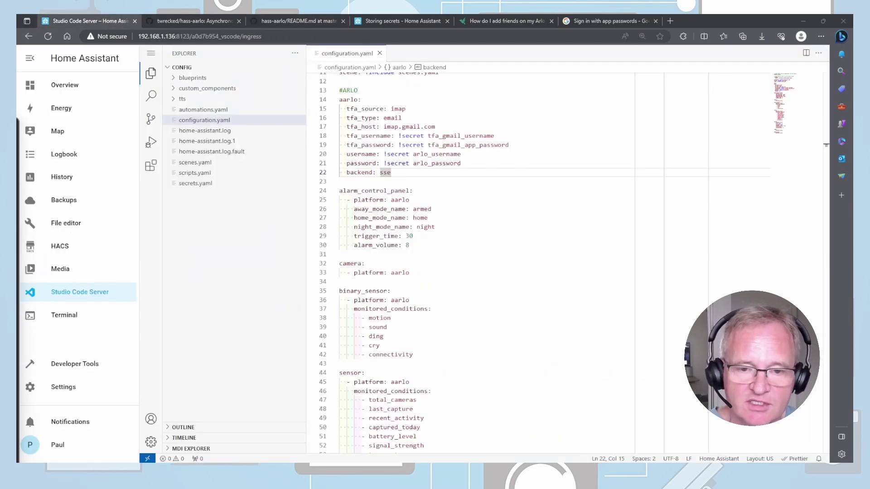
Go to Overview to see the Arlo camera feeds, Base Station armed away and sensors
{"action": "left_click", "coordinate": [435, 227]}
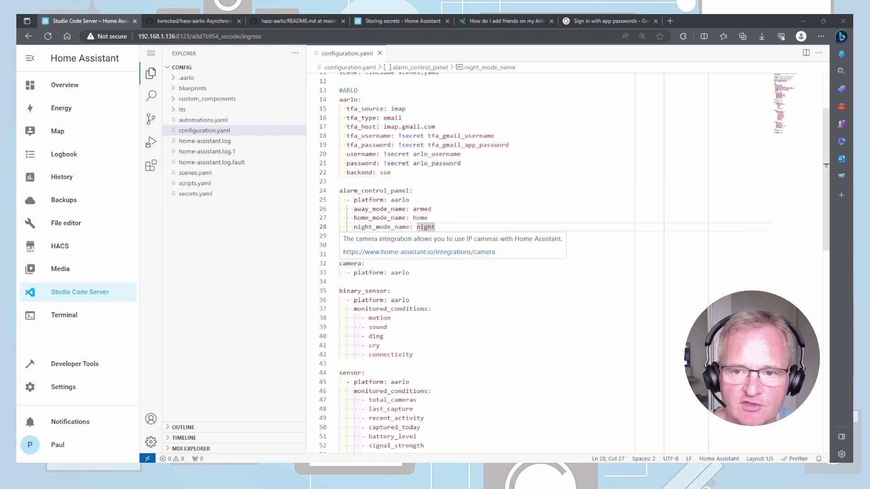
{"action": "left_click", "coordinate": [91, 88]}
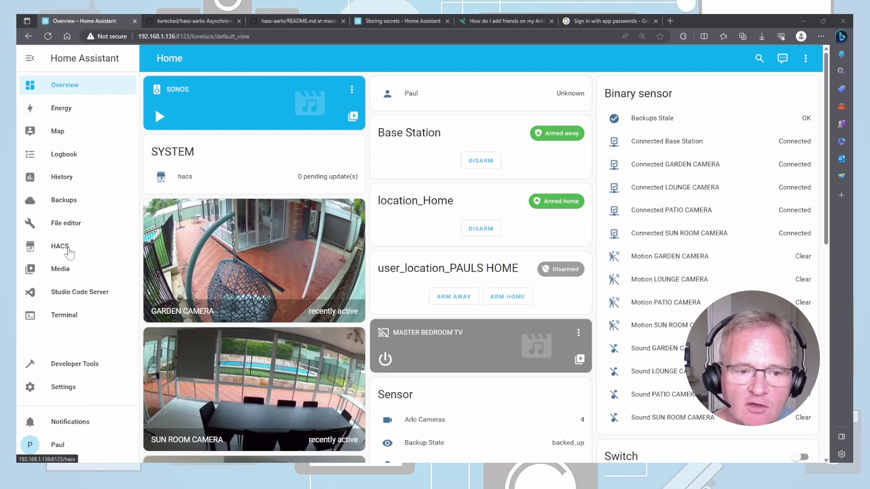
Download the Lovelace Hass Aarlo card (v0.2.6.1) from HACS Frontend with themes hidden, then reload
{"action": "left_click", "coordinate": [69, 253]}
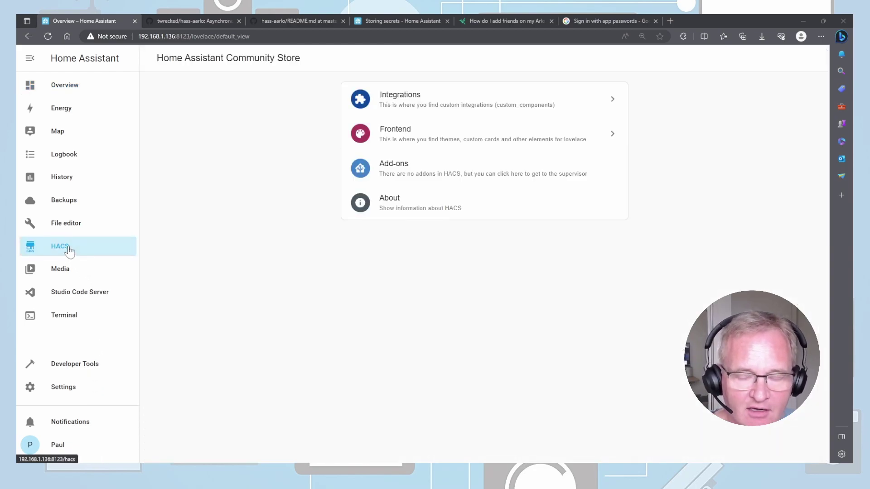
{"action": "left_click", "coordinate": [422, 135]}
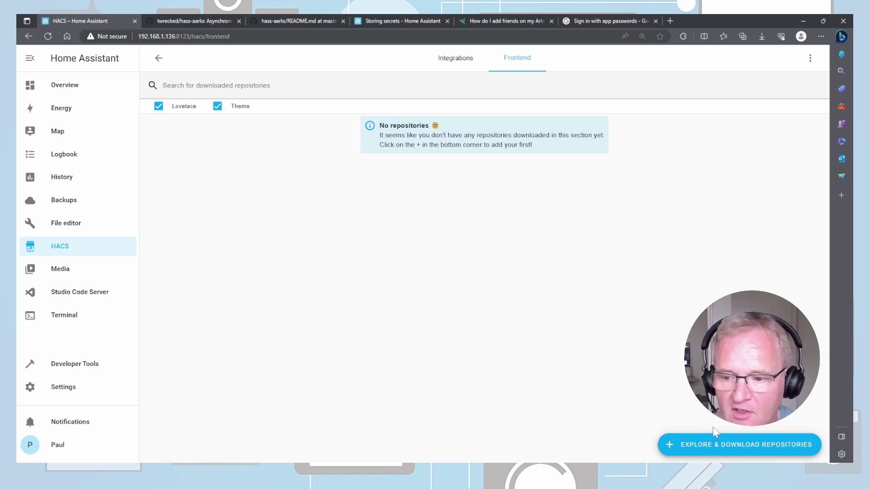
{"action": "left_click", "coordinate": [725, 446]}
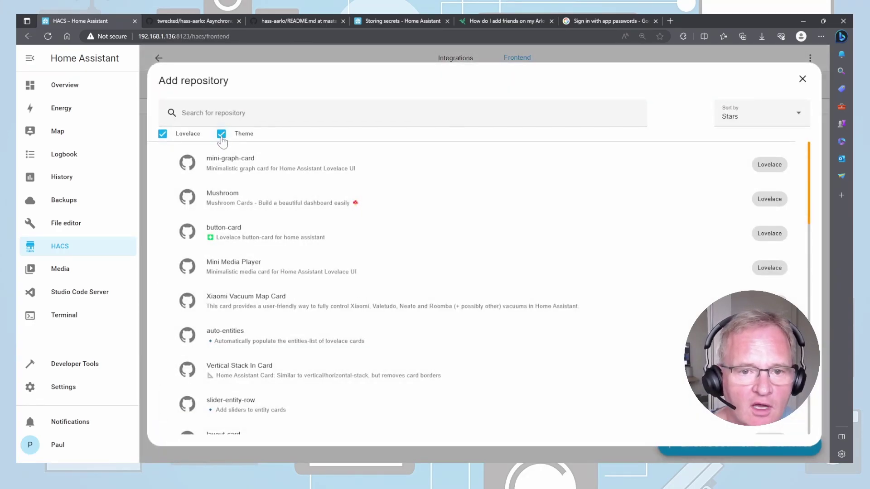
{"action": "left_click", "coordinate": [221, 134]}
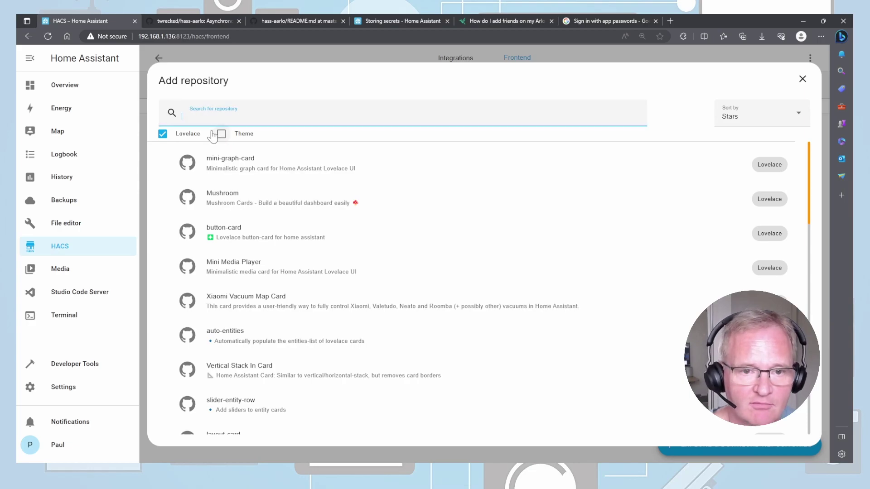
{"action": "type", "text": "arlo"}
{"action": "left_click", "coordinate": [466, 287]}
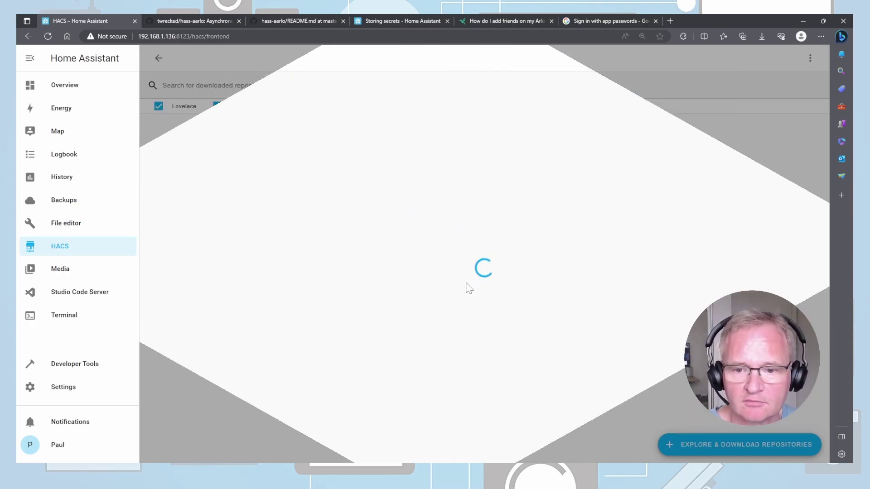
{"action": "left_click", "coordinate": [777, 447]}
{"action": "left_click", "coordinate": [600, 346]}
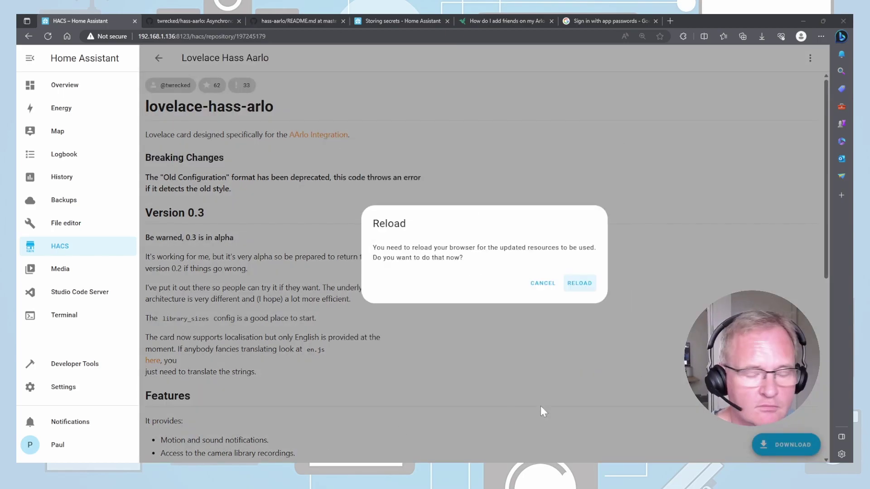
{"action": "left_click", "coordinate": [575, 284]}
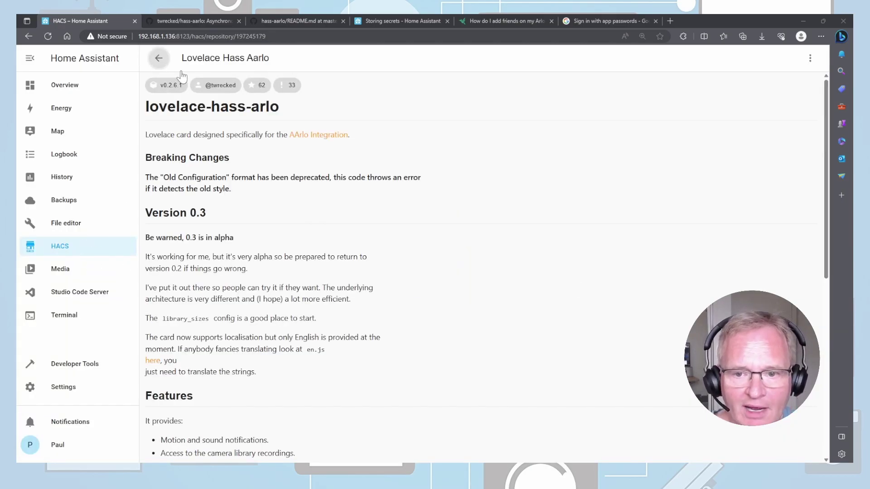
Add a new dashboard titled 'AARLO' under Settings > Dashboards
{"action": "left_click", "coordinate": [159, 59]}
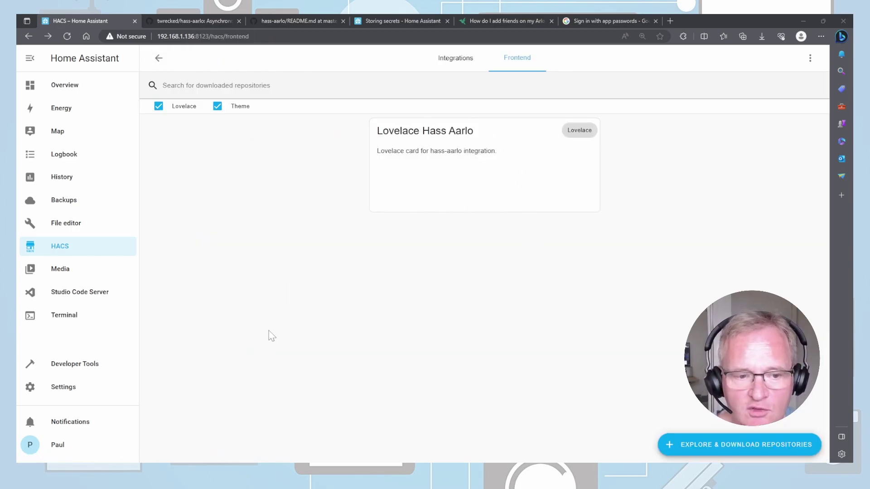
{"action": "left_click", "coordinate": [77, 391]}
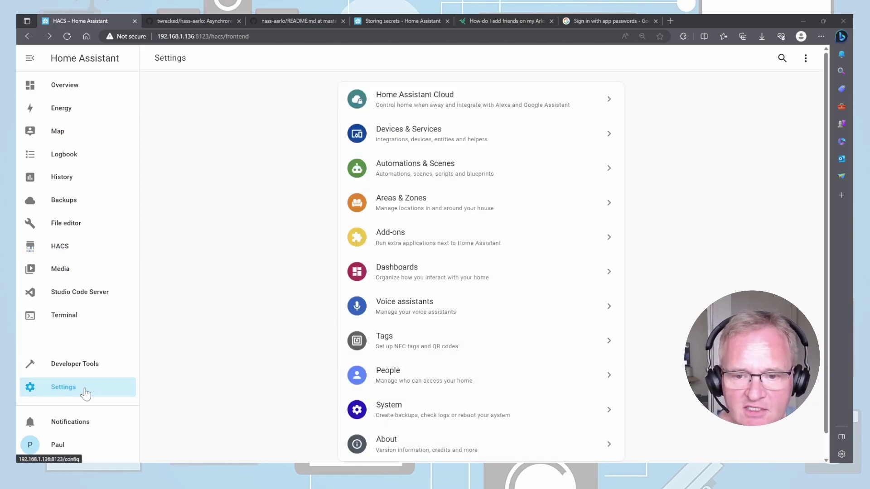
{"action": "left_click", "coordinate": [420, 270]}
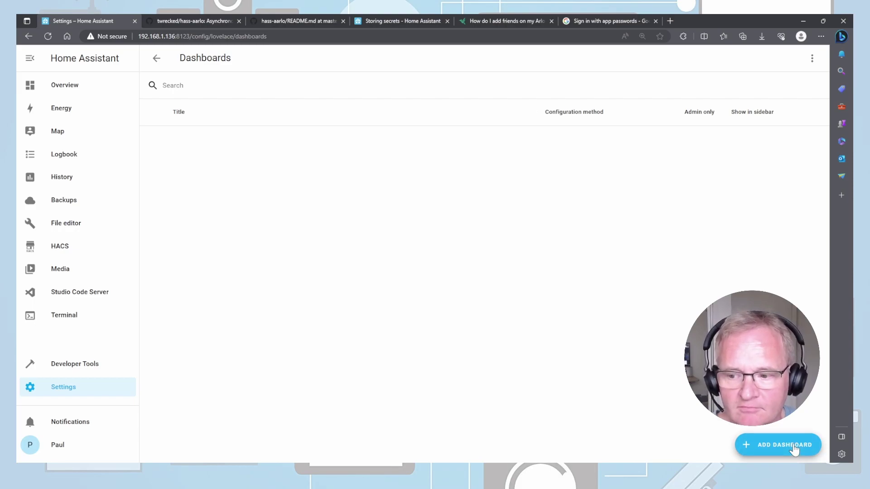
{"action": "left_click", "coordinate": [794, 448]}
{"action": "left_click", "coordinate": [364, 185]}
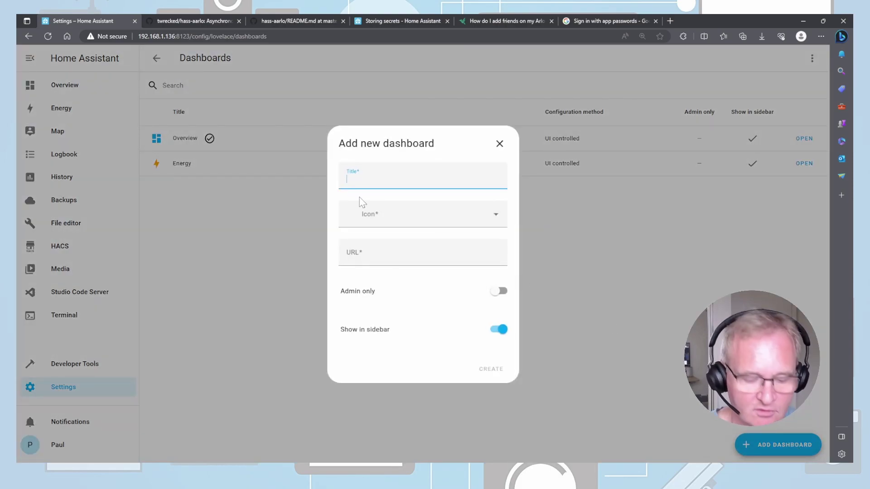
{"action": "type", "text": "AARLO"}
{"action": "left_click", "coordinate": [481, 368]}
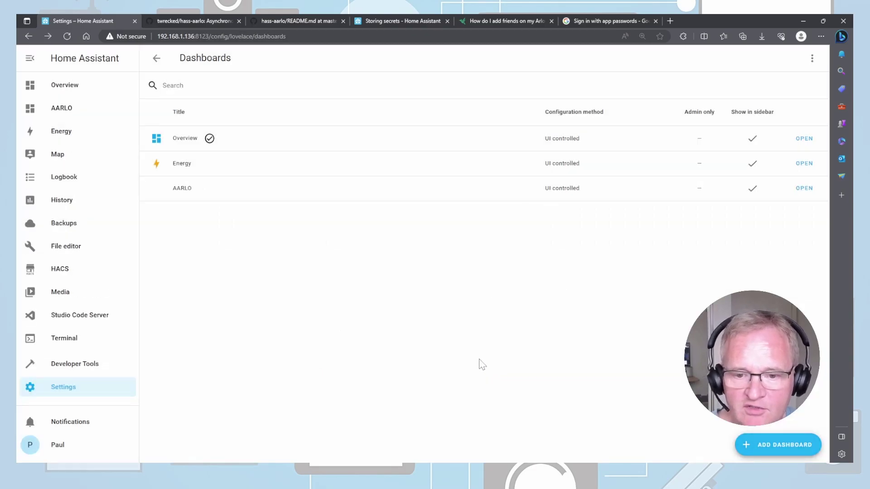
Take control of the AARLO dashboard, starting with an empty dashboard
{"action": "left_click", "coordinate": [804, 189]}
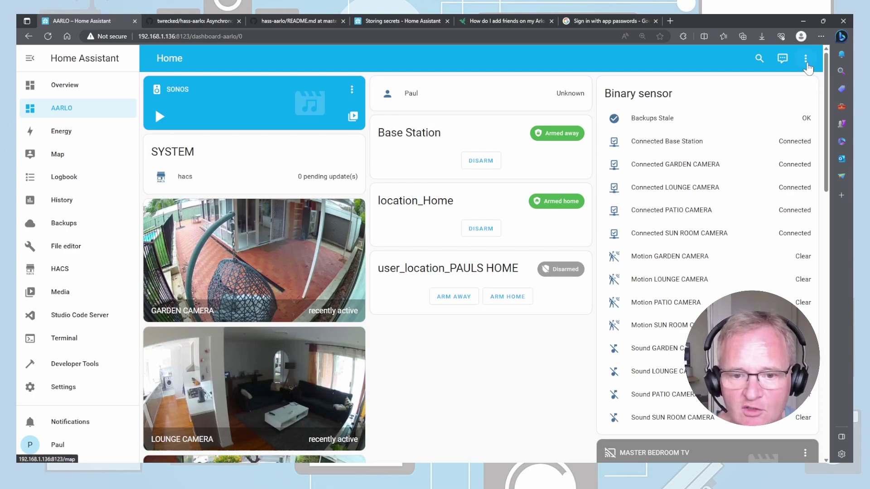
{"action": "left_click", "coordinate": [806, 63]}
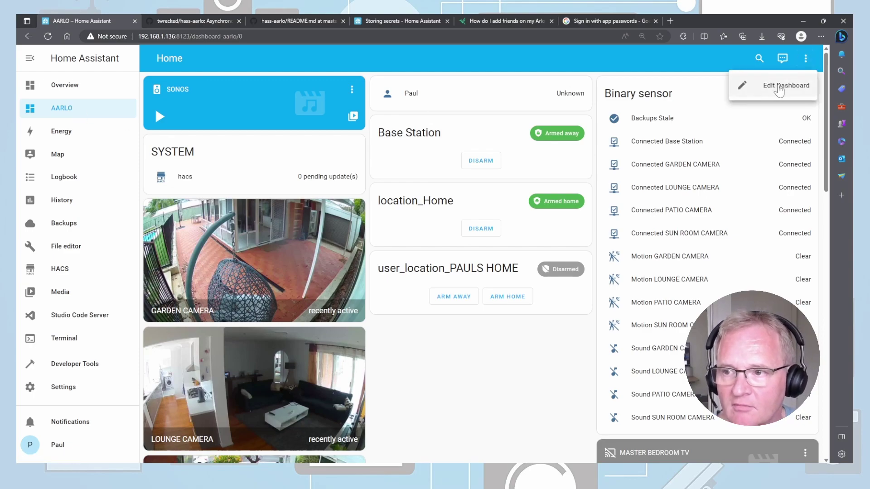
{"action": "left_click", "coordinate": [778, 89]}
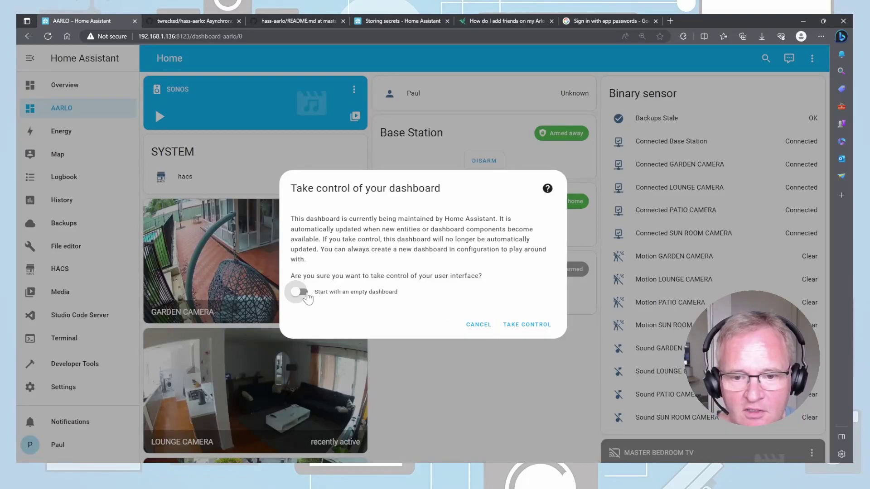
{"action": "left_click", "coordinate": [307, 295]}
{"action": "left_click", "coordinate": [525, 325]}
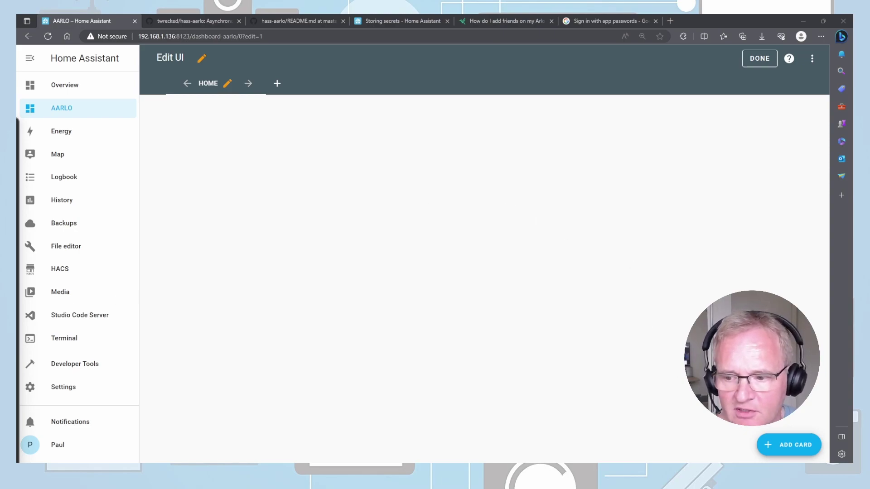
Add a Manual card to the Home view and paste in the aarlo-glance card YAML
{"action": "left_click", "coordinate": [795, 445]}
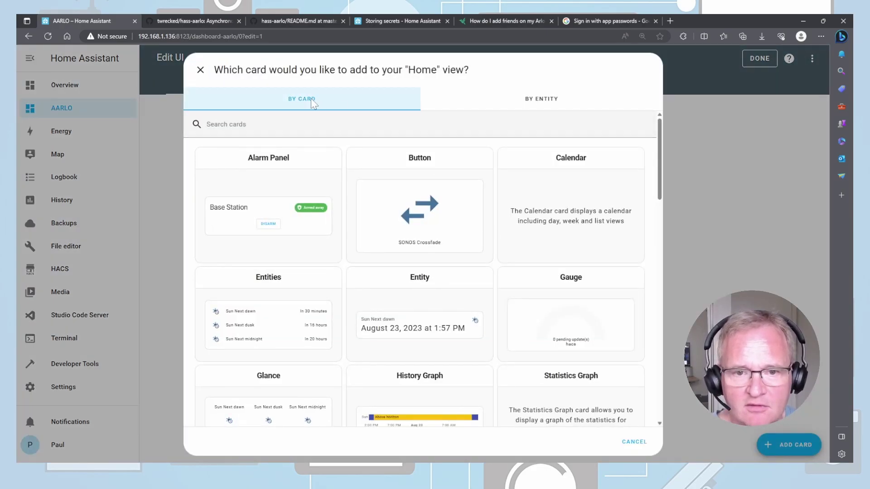
{"action": "left_click", "coordinate": [277, 132]}
{"action": "type", "text": "manu"}
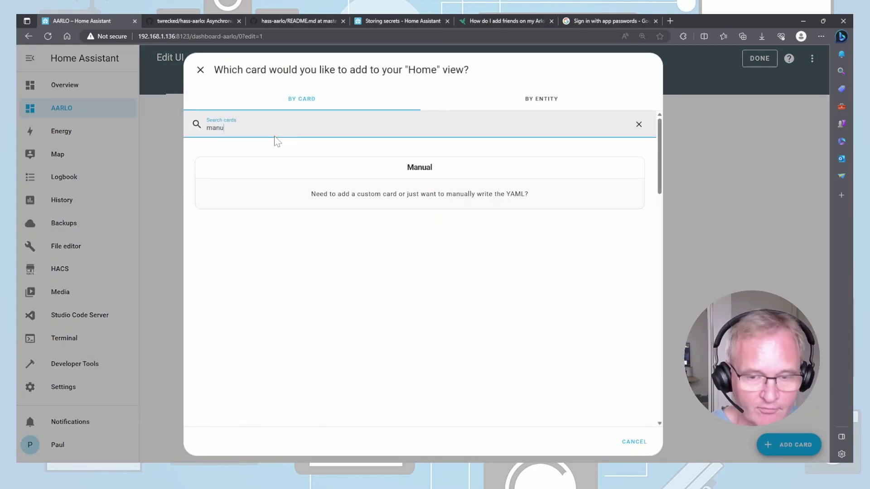
{"action": "left_click", "coordinate": [443, 167]}
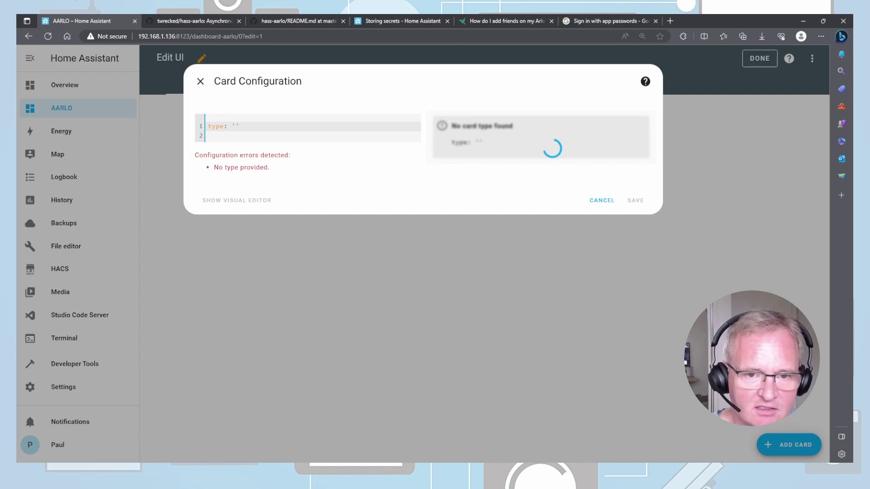
{"action": "key", "text": "ctrl+a"}
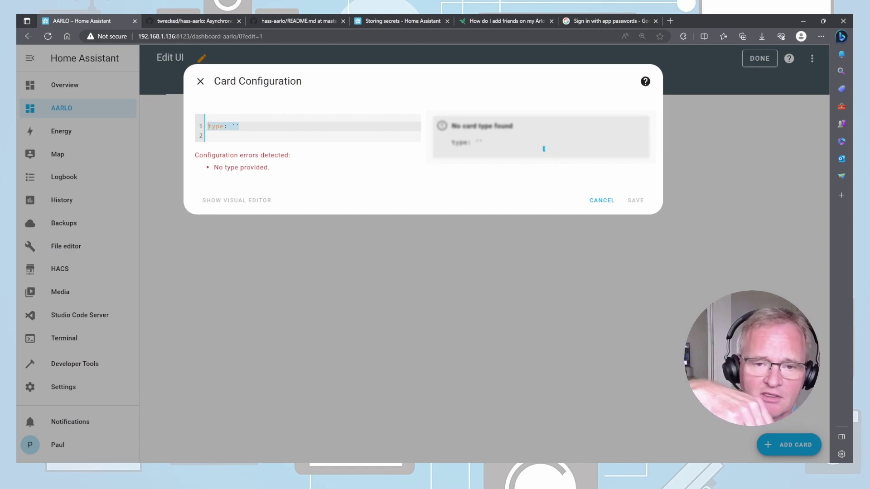
{"action": "type", "text": "type: custom:aarlo-glance entity: camera.aarlo_garden_camera name: Garden Camera show:   - motion   - sound   - library   - snapshot   - battery_level   - signal_strength   - capture_today   - image_date top_title: true top_status: true top_date: true image_click: play"}
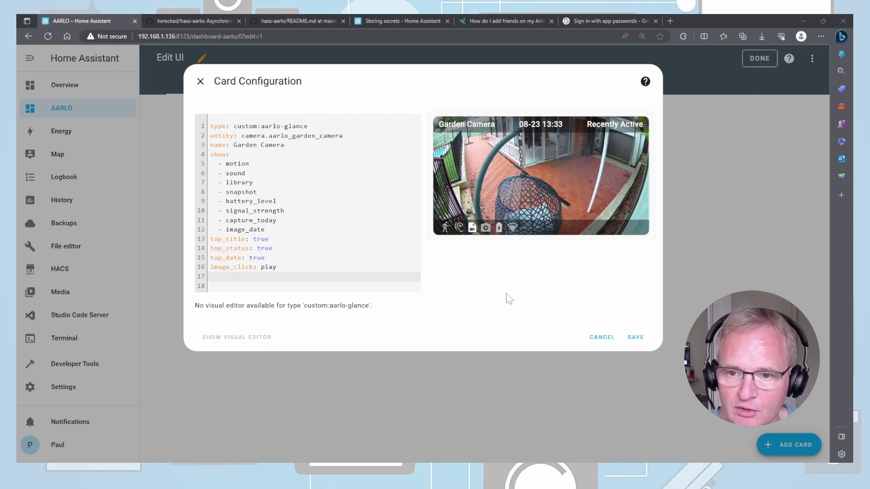
Set the card's entity to camera.aarlo_garden_camera using the autocomplete suggestion
{"action": "left_click", "coordinate": [317, 135]}
{"action": "key", "text": "BackSpace"}
{"action": "key", "text": "BackSpace"}
{"action": "key", "text": "BackSpace"}
{"action": "key", "text": "BackSpace"}
{"action": "key", "text": "BackSpace"}
{"action": "key", "text": "BackSpace"}
{"action": "key", "text": "BackSpace"}
{"action": "key", "text": "BackSpace"}
{"action": "key", "text": "BackSpace"}
{"action": "key", "text": "BackSpace"}
{"action": "key", "text": "BackSpace"}
{"action": "key", "text": "BackSpace"}
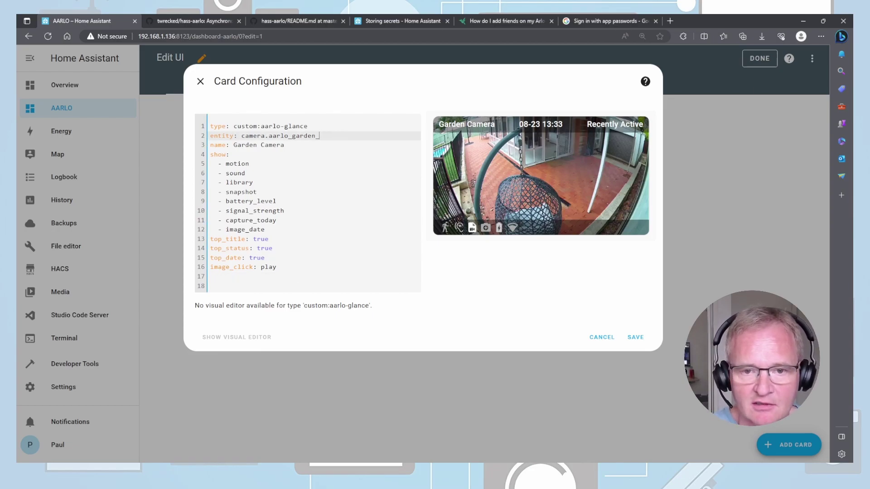
{"action": "key", "text": "BackSpace"}
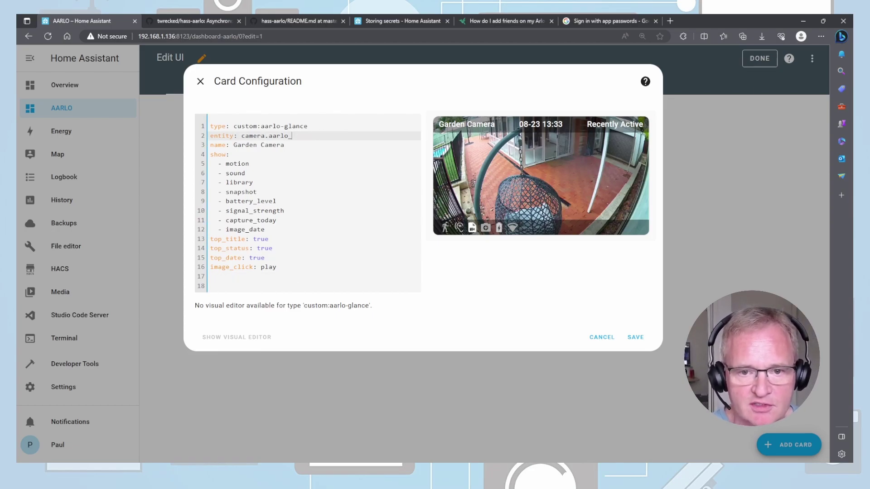
{"action": "key", "text": "BackSpace"}
{"action": "type", "text": "_"}
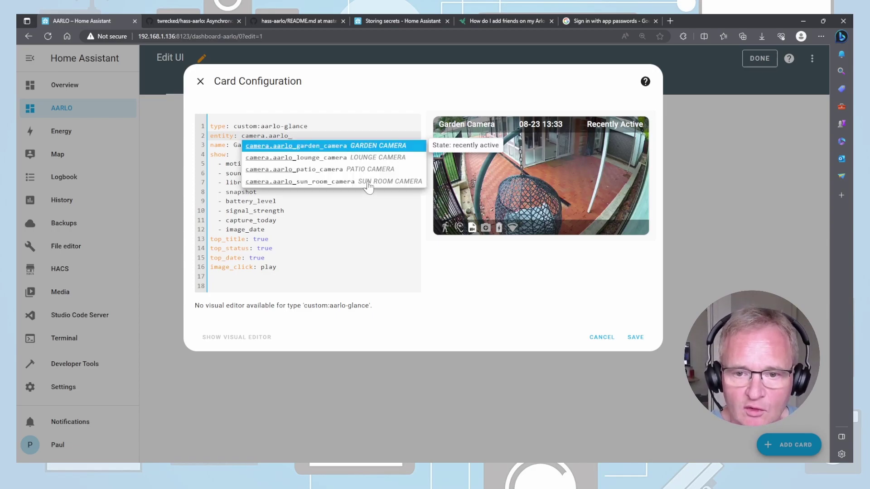
{"action": "key", "text": "Return"}
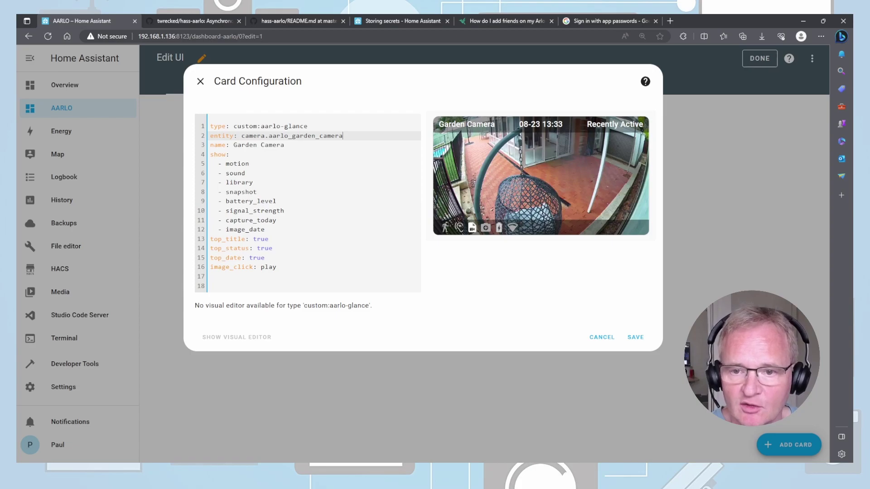